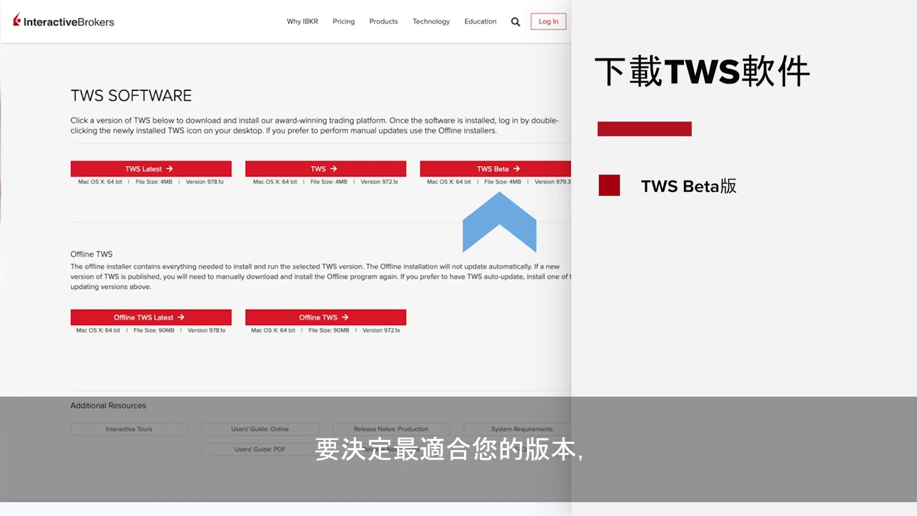
# Compare the descriptions of TWS Latest, TWS and TWS Beta, and download the TWS Latest installer
pyautogui.moveTo(182, 175)
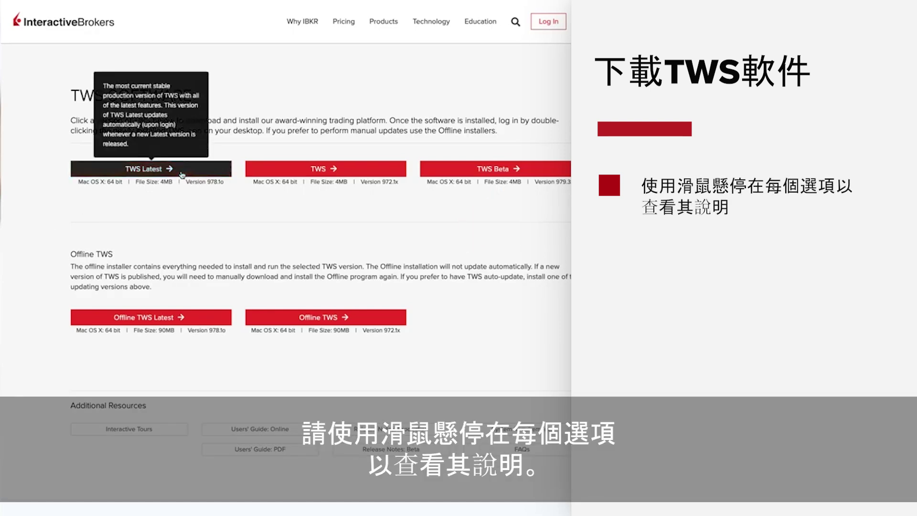
pyautogui.moveTo(288, 171)
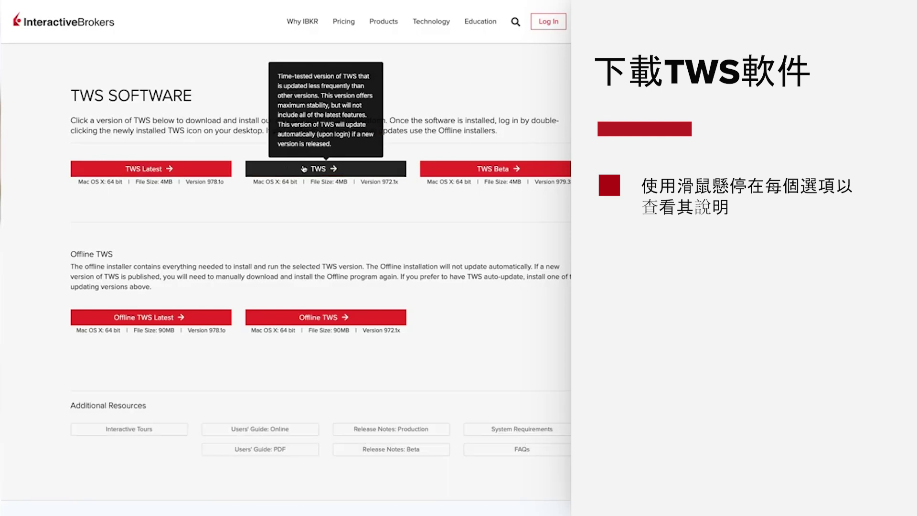
pyautogui.moveTo(459, 168)
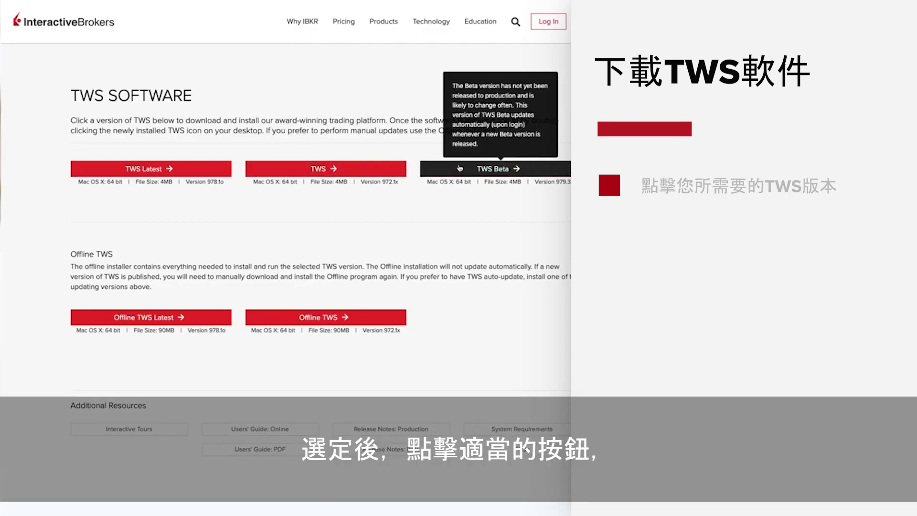
pyautogui.click(151, 169)
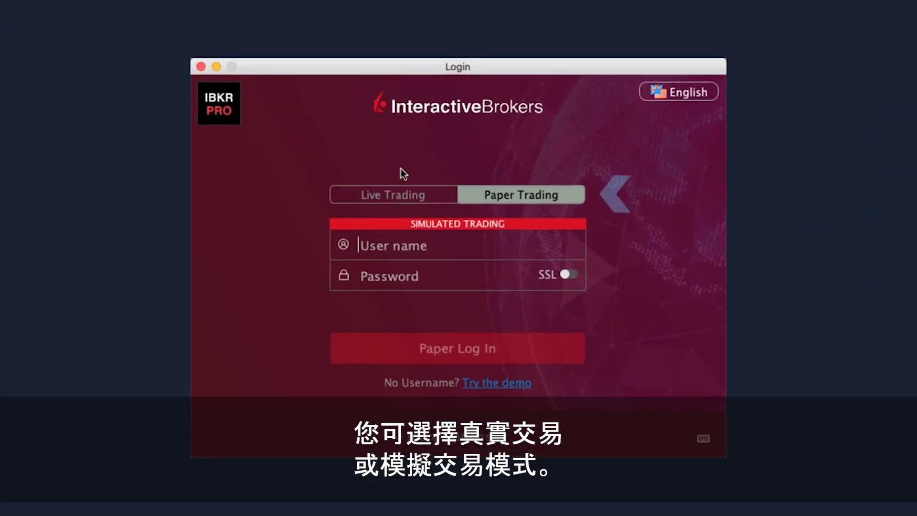
# Switch the login mode to Live Trading and back to Paper Trading
pyautogui.click(414, 195)
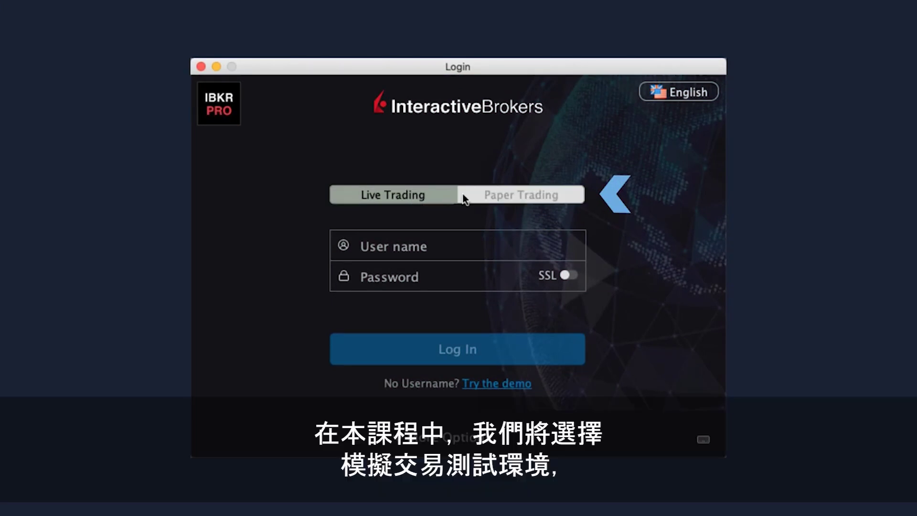
pyautogui.click(466, 195)
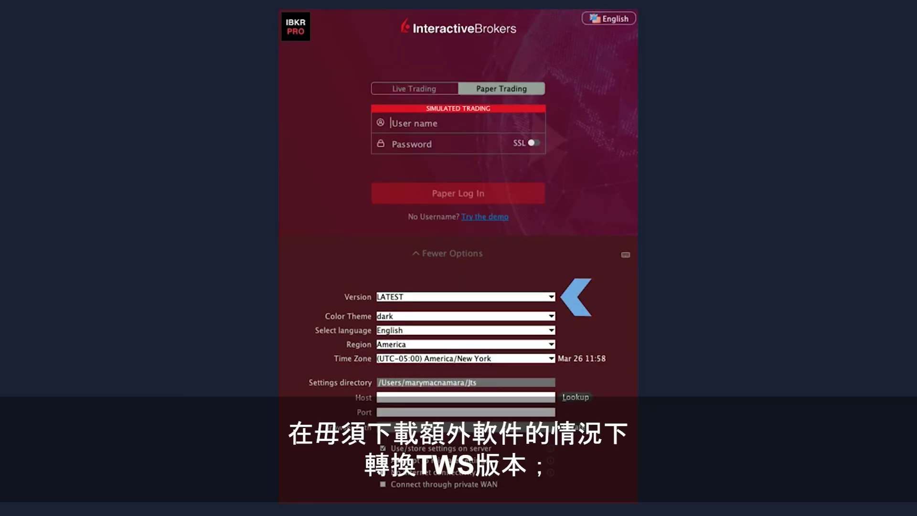
# Examine the available choices for version, color theme, language, region and time zone in the expanded login options
pyautogui.click(552, 297)
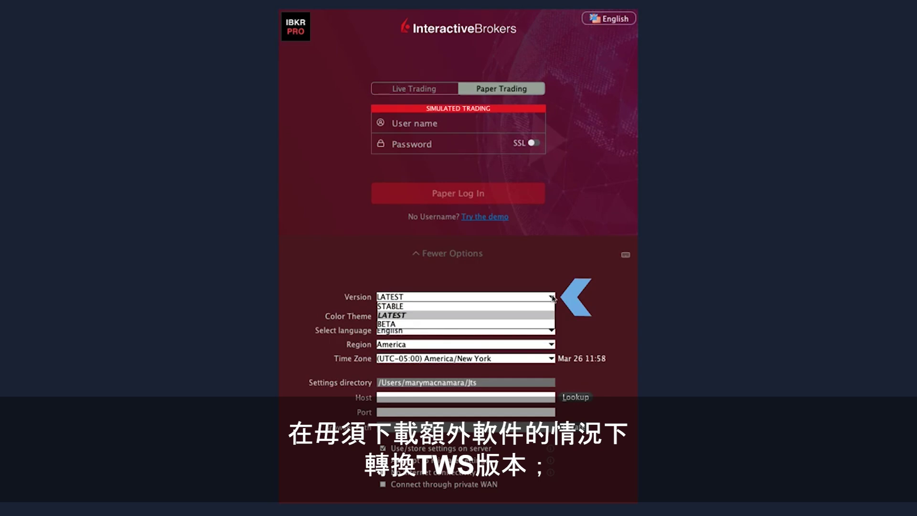
pyautogui.click(552, 298)
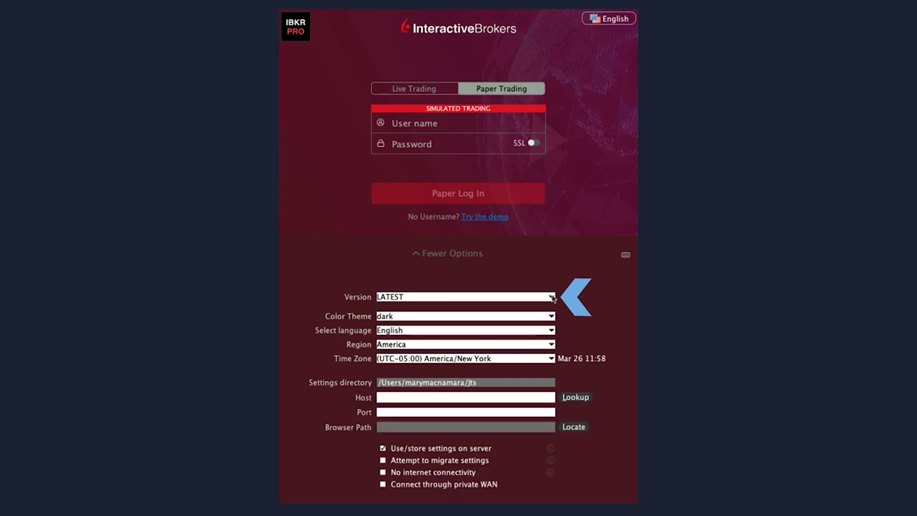
pyautogui.click(553, 316)
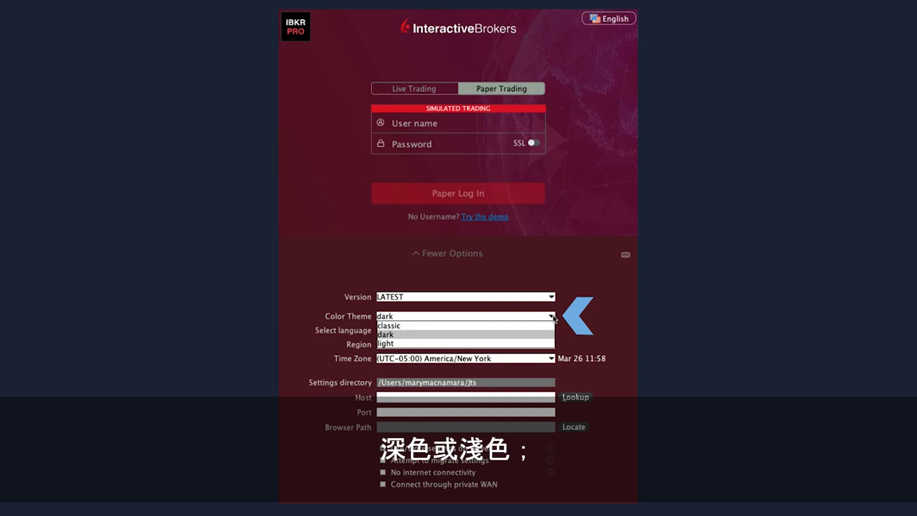
pyautogui.click(553, 317)
pyautogui.click(551, 330)
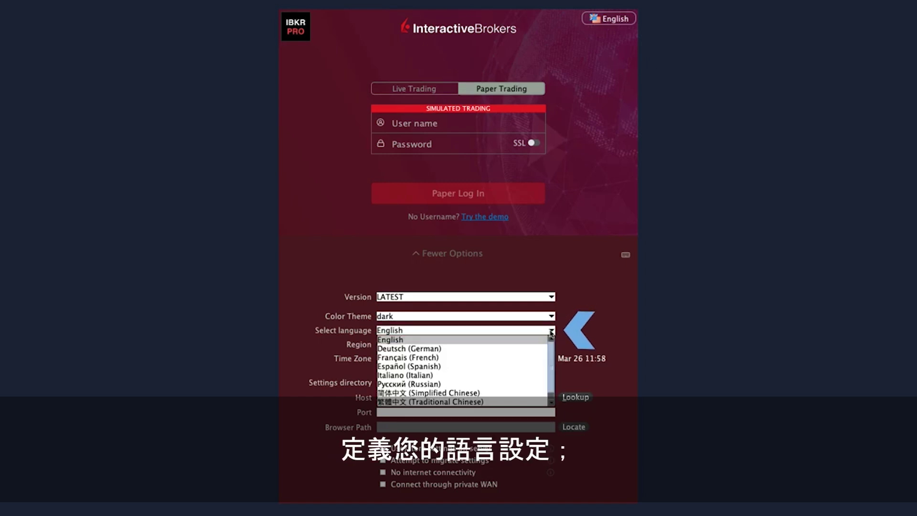
pyautogui.click(551, 330)
pyautogui.click(552, 345)
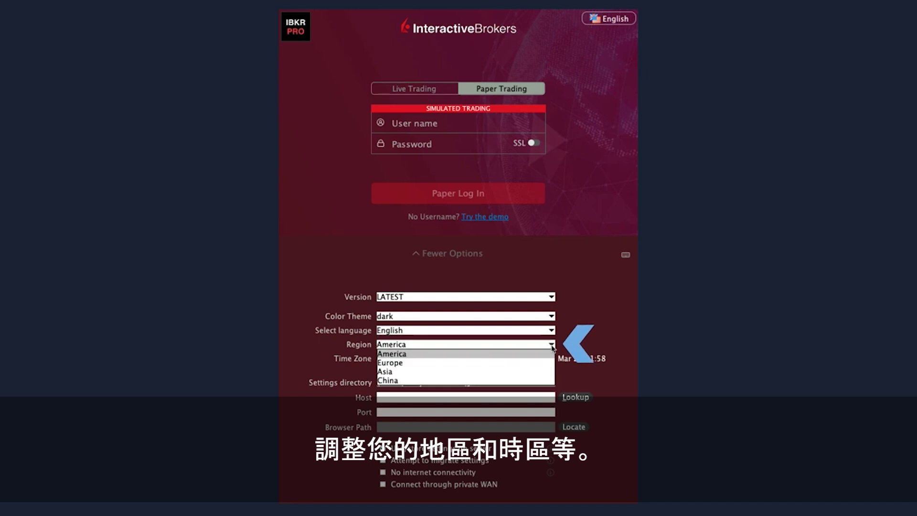
pyautogui.click(552, 344)
pyautogui.click(552, 358)
pyautogui.click(552, 360)
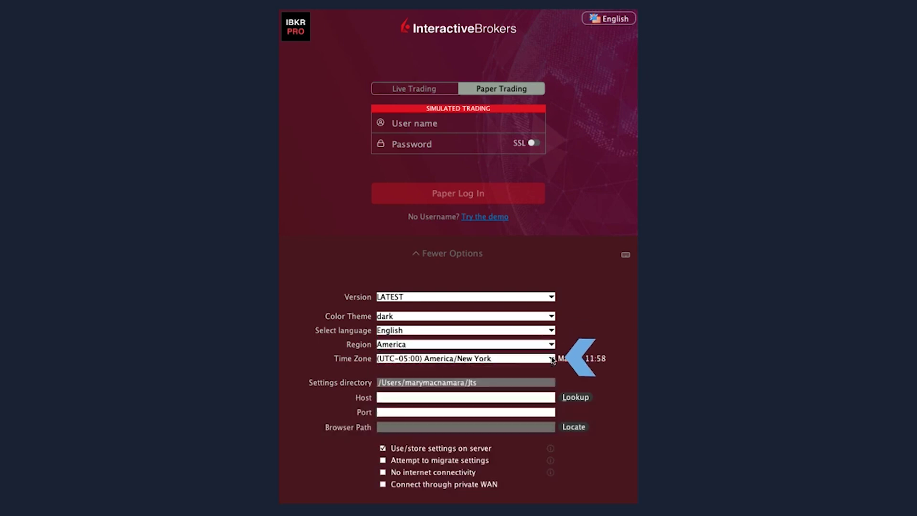
pyautogui.moveTo(550, 449)
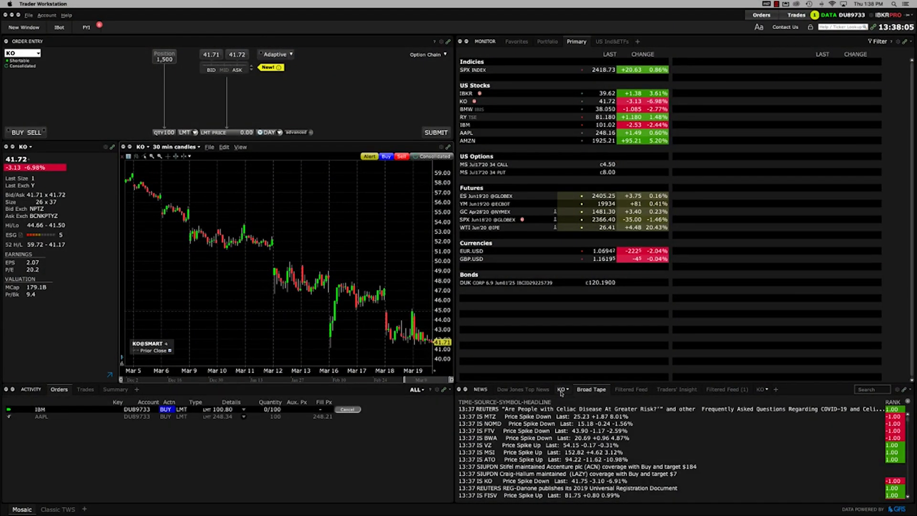
# Show the KO headlines in the News window, try the Sell side in Order Entry and set the KO order to Buy
pyautogui.click(561, 389)
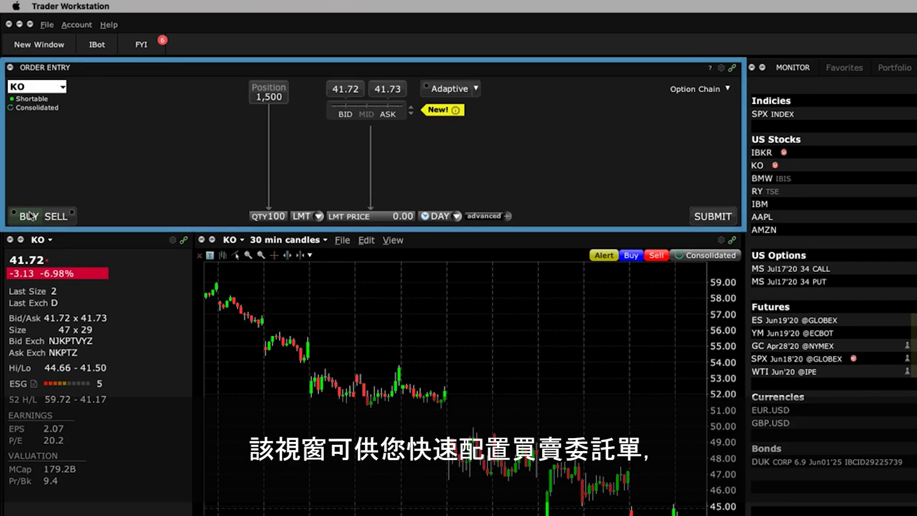
pyautogui.click(29, 216)
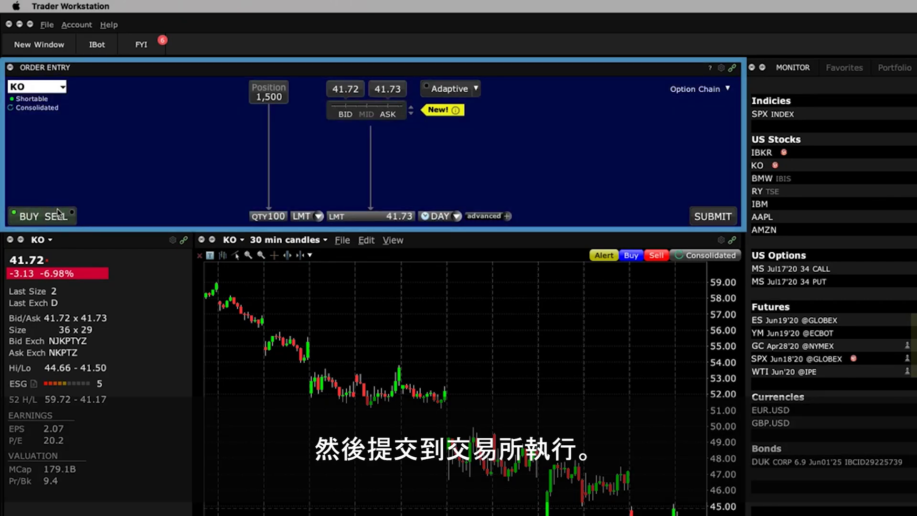
pyautogui.click(57, 215)
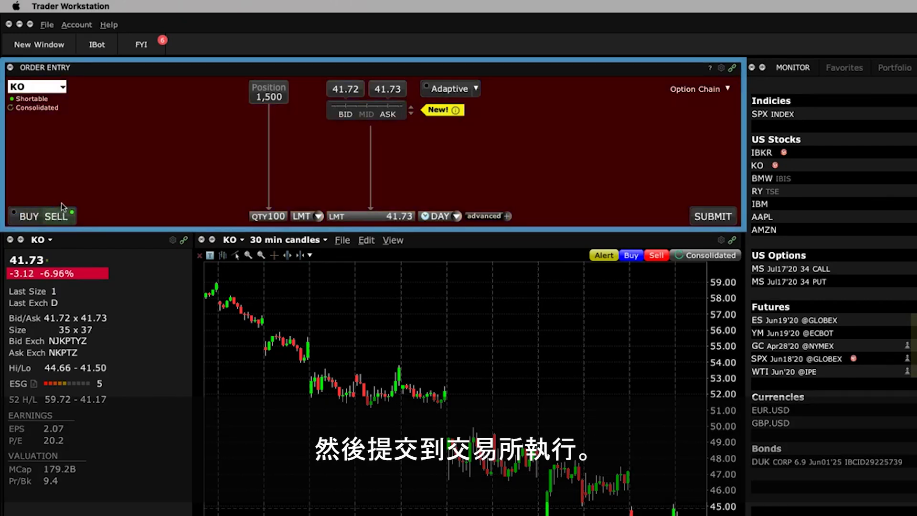
pyautogui.click(37, 216)
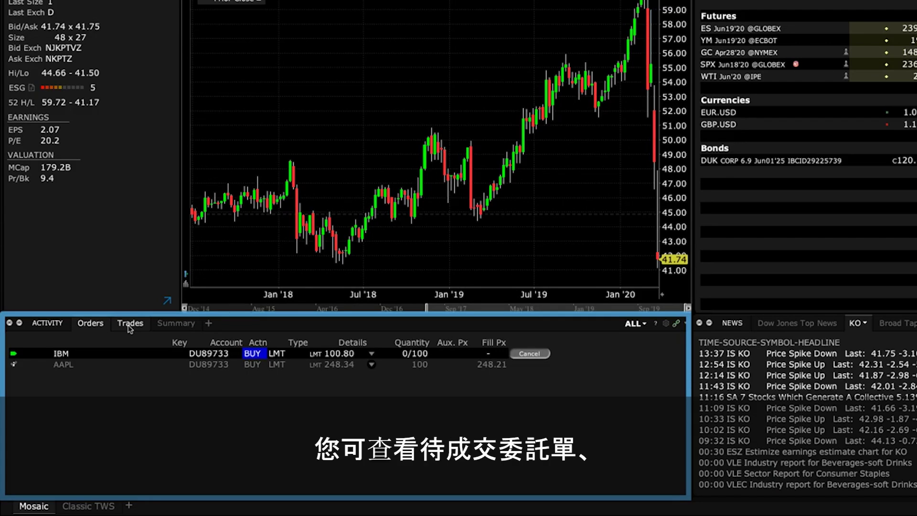
# View the executed trades and the summary in the Activity window
pyautogui.click(128, 326)
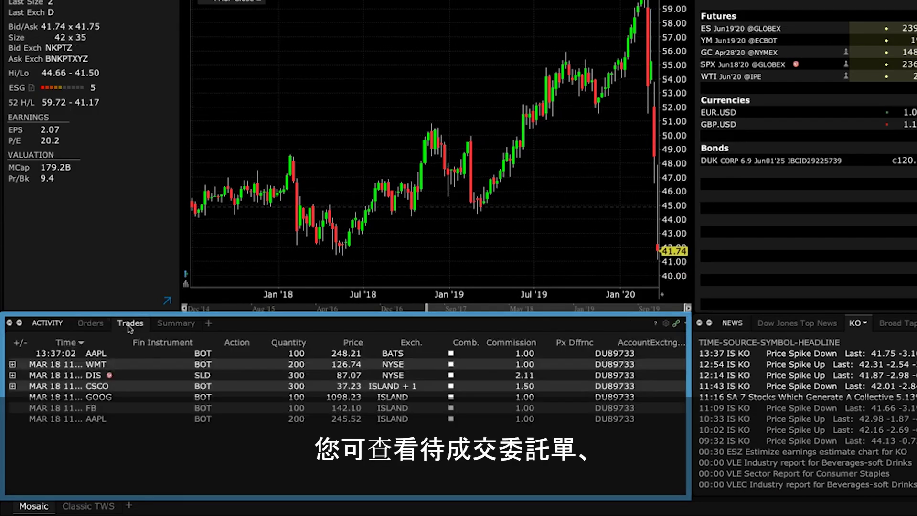
pyautogui.click(164, 328)
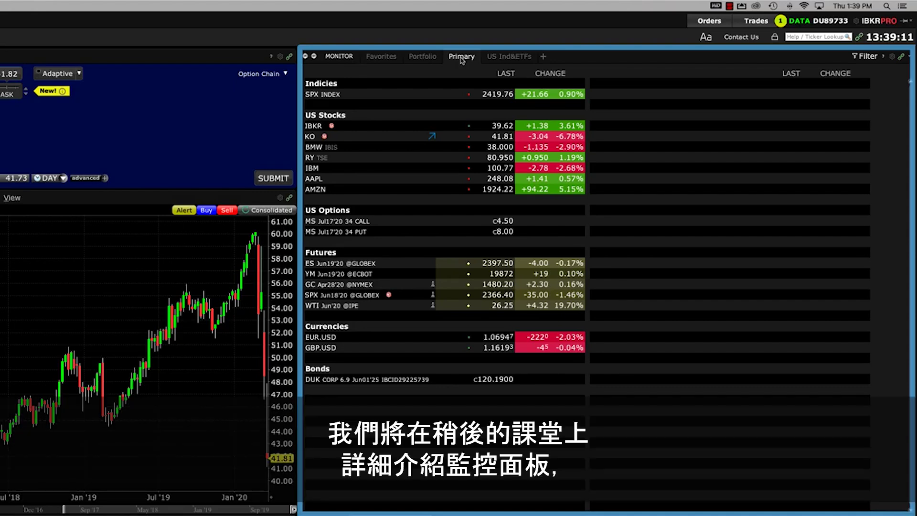
# View the Portfolio and the option for adding another watchlist in the Monitor window, and return to the Primary watchlist
pyautogui.click(428, 57)
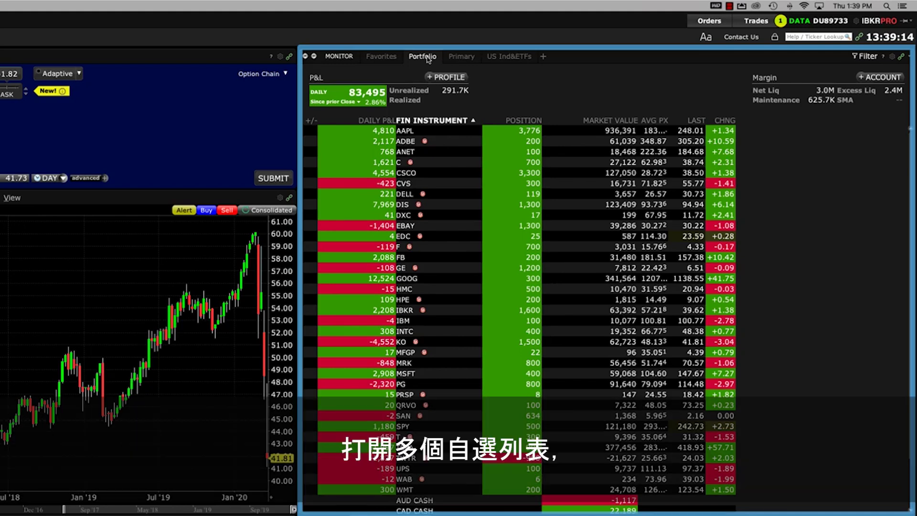
pyautogui.click(543, 56)
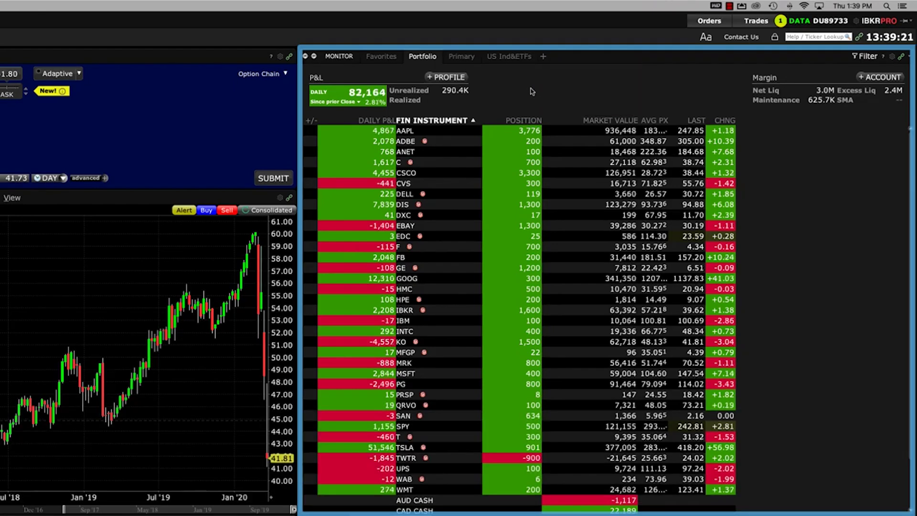
pyautogui.click(531, 92)
pyautogui.click(462, 57)
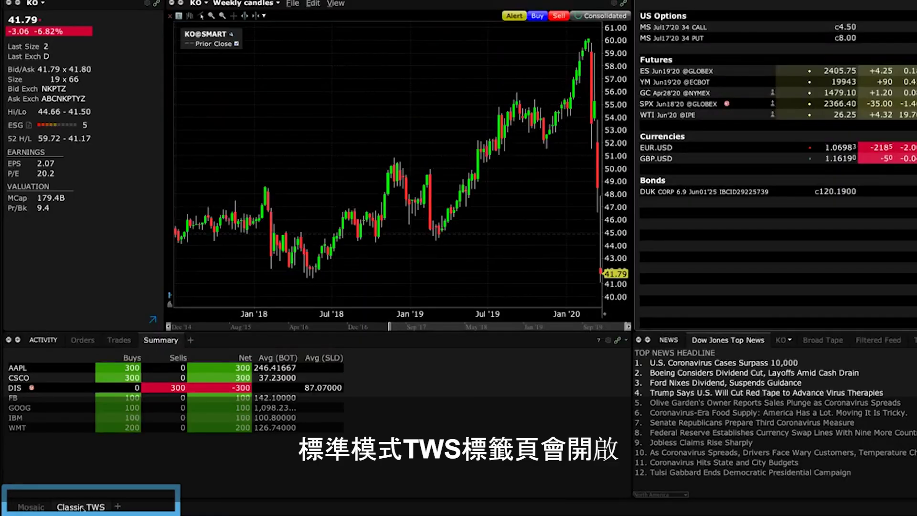
# Start a buy order from AAPL's ask price in Classic TWS and discard the order line
pyautogui.click(110, 504)
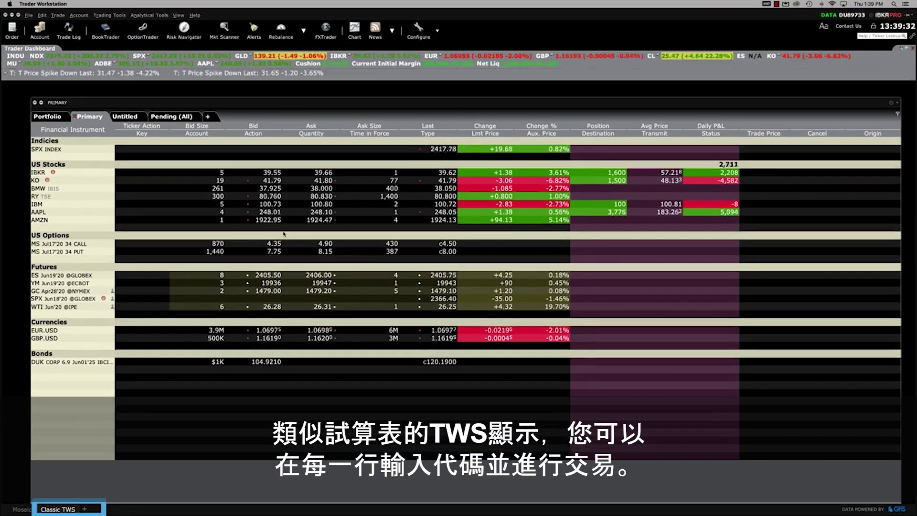
pyautogui.click(319, 212)
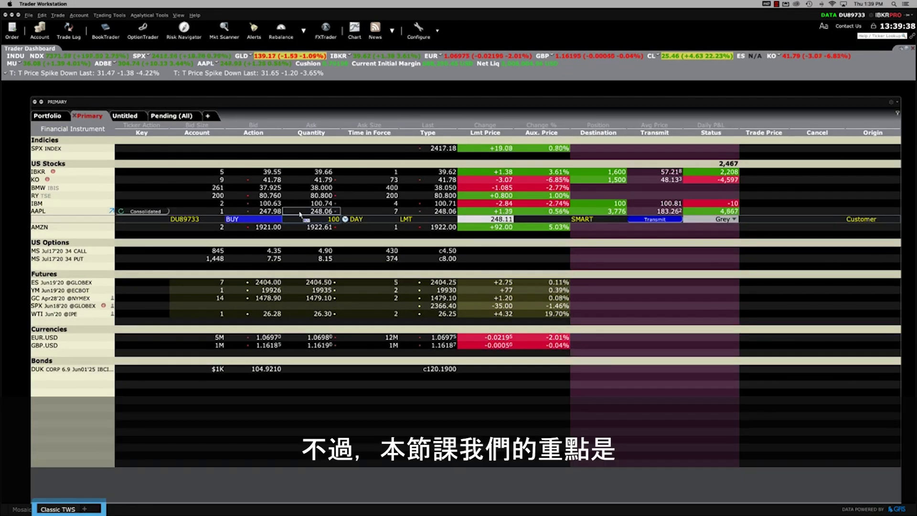
pyautogui.rightClick(142, 221)
# Return to the Mosaic workspace and open the Layout Library for adding a new layout
pyautogui.click(21, 509)
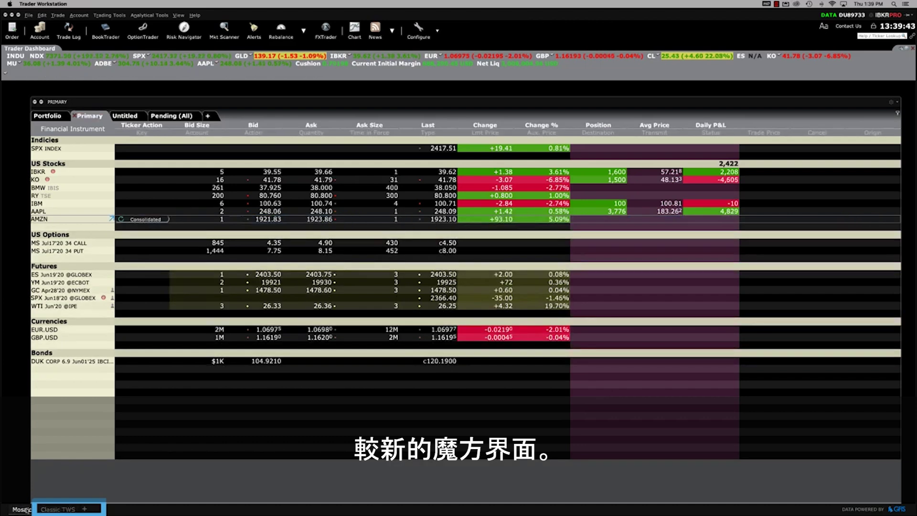
pyautogui.click(21, 509)
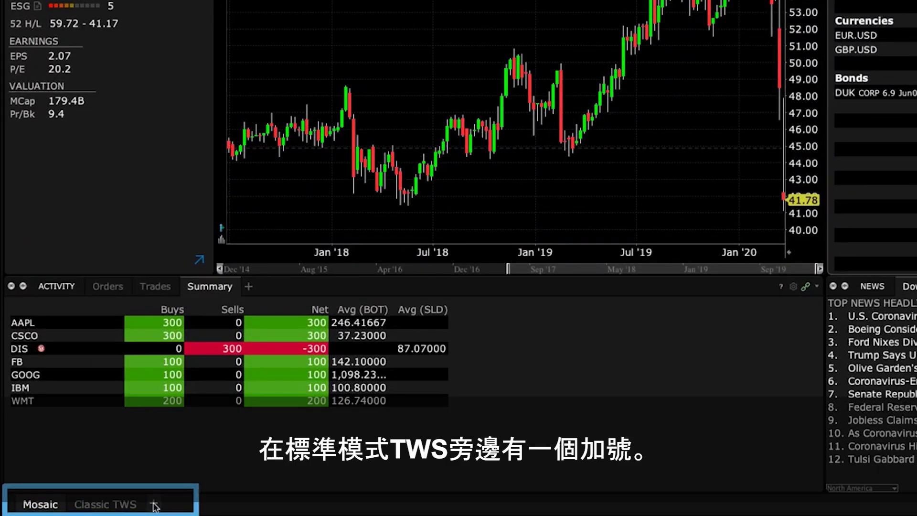
pyautogui.click(154, 504)
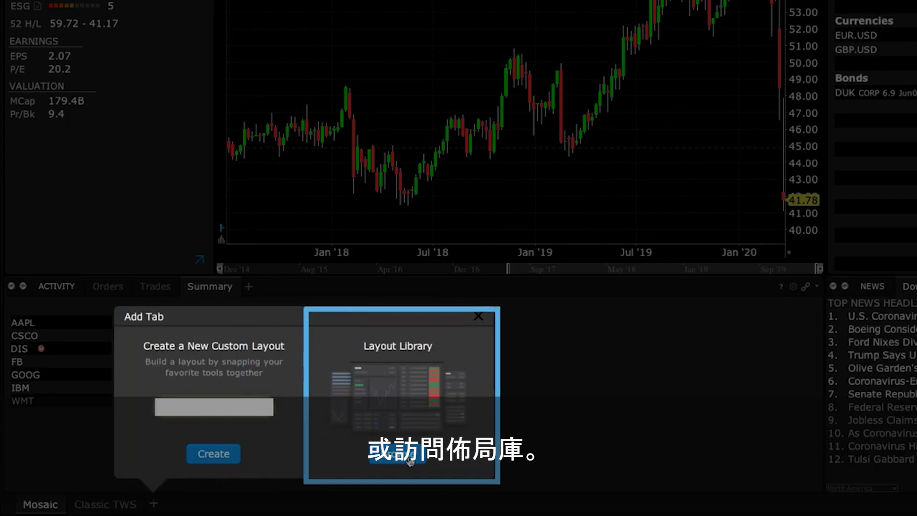
pyautogui.click(409, 458)
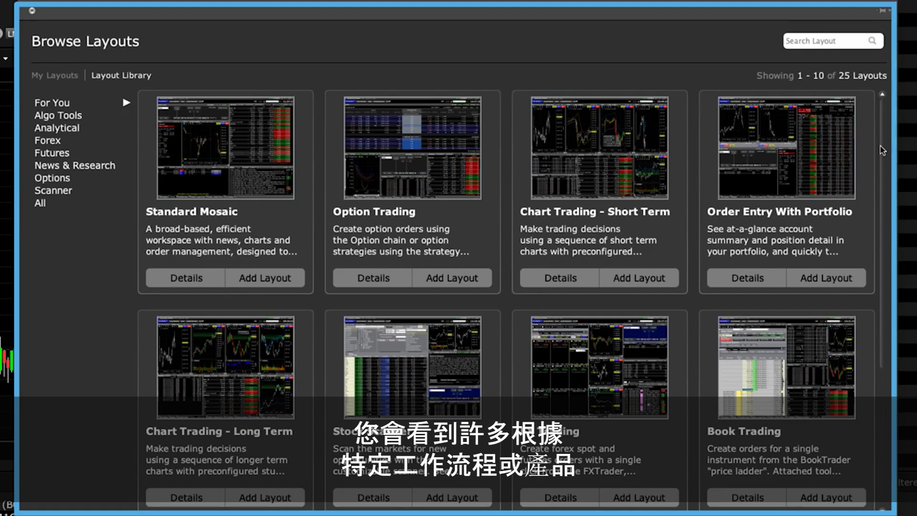
# Browse the predefined layouts in the Layout Library and add the Chart Trading - Short Term layout
pyautogui.moveTo(883, 150); pyautogui.dragTo(885, 250)
pyautogui.scroll(-3, 515, 268)
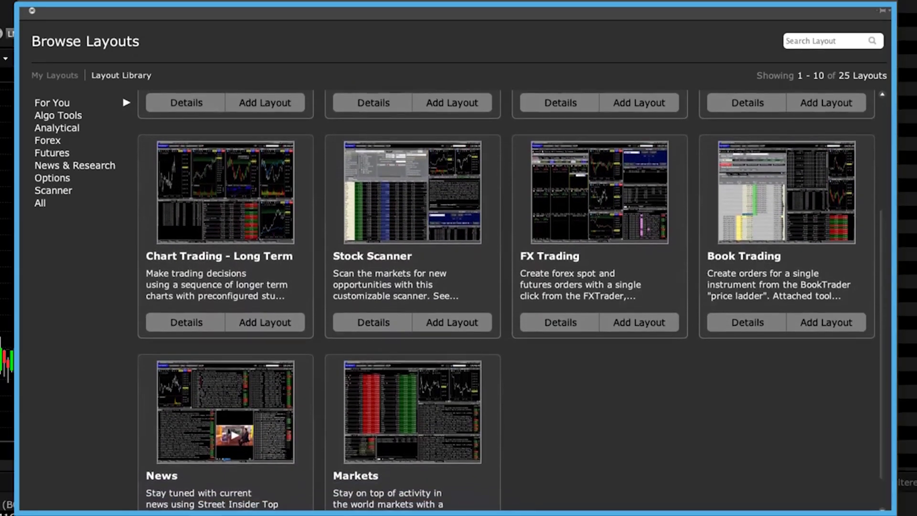
pyautogui.scroll(-1, 506, 296)
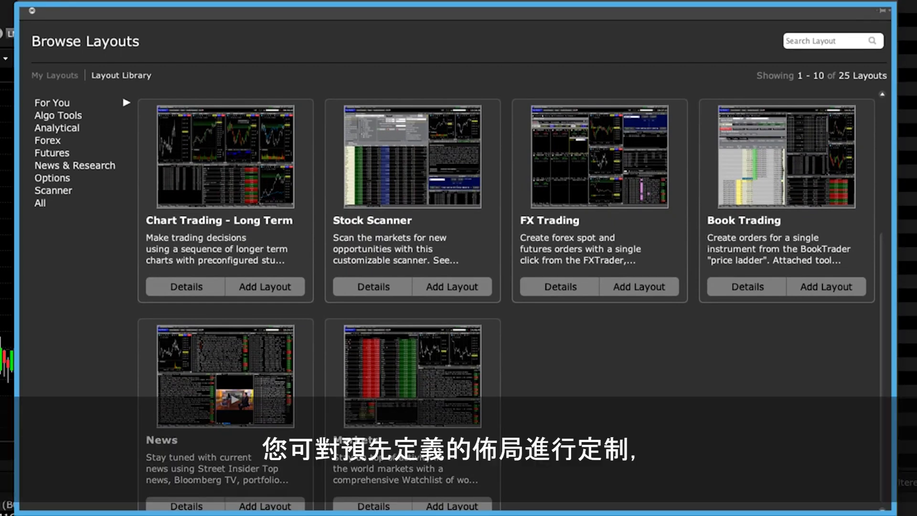
pyautogui.scroll(5, 507, 296)
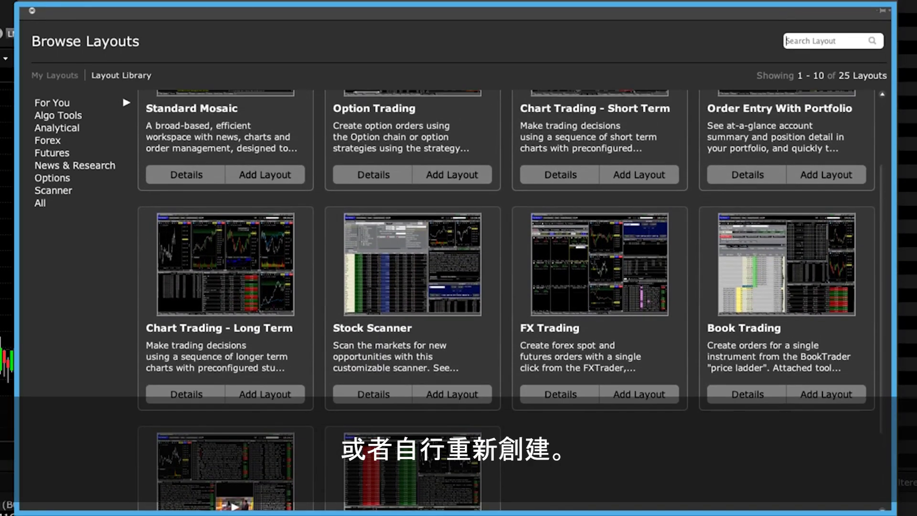
pyautogui.scroll(5, 886, 123)
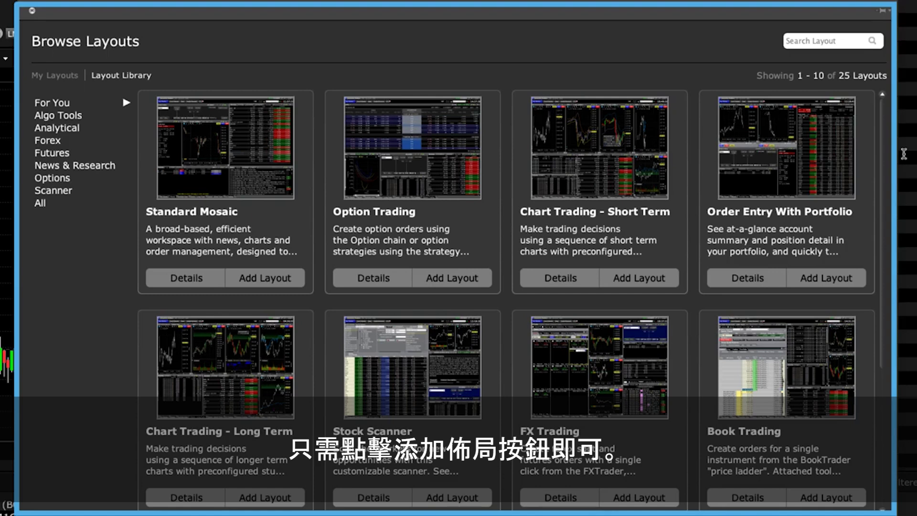
pyautogui.click(659, 278)
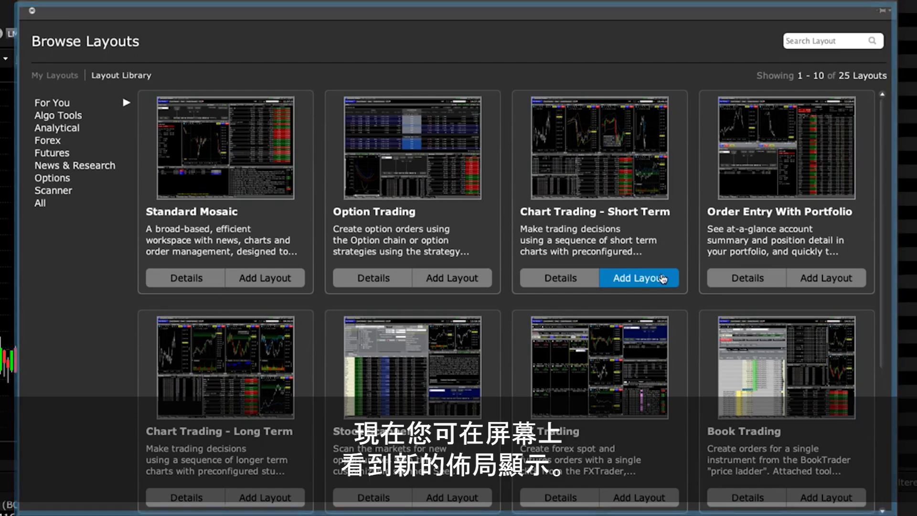
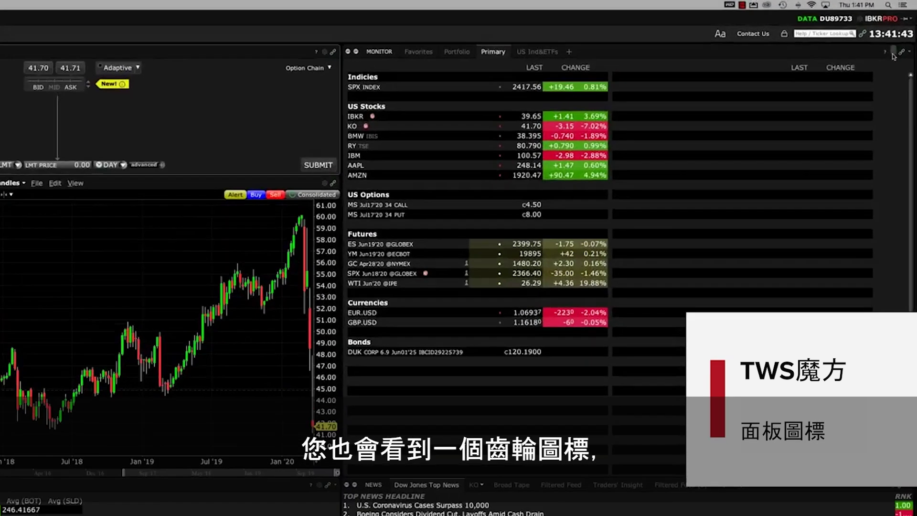
# Open the Monitor window's settings and review the configuration options for the Primary watchlist layout
pyautogui.click(898, 50)
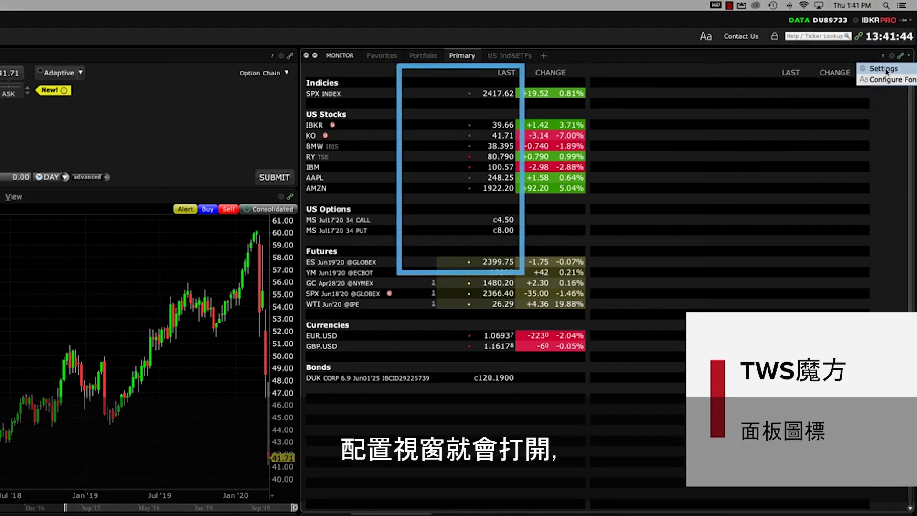
pyautogui.click(884, 69)
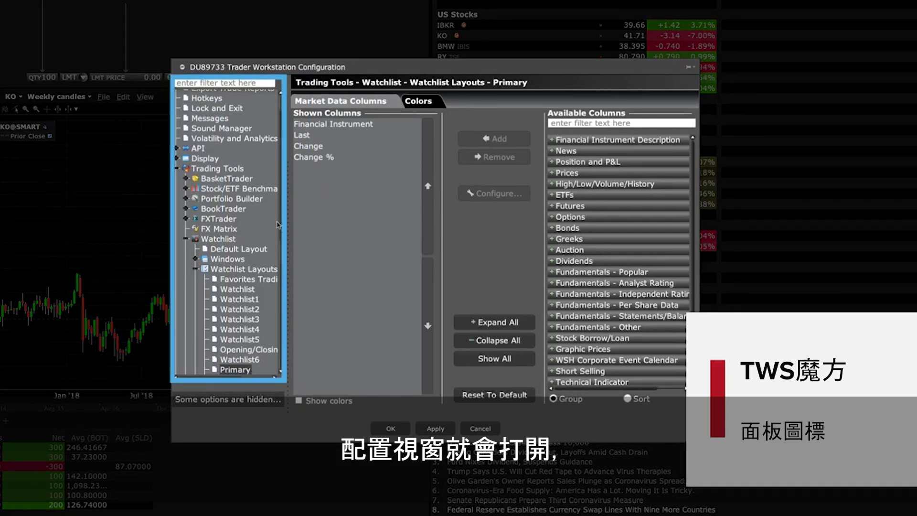
pyautogui.scroll(-6, 272, 315)
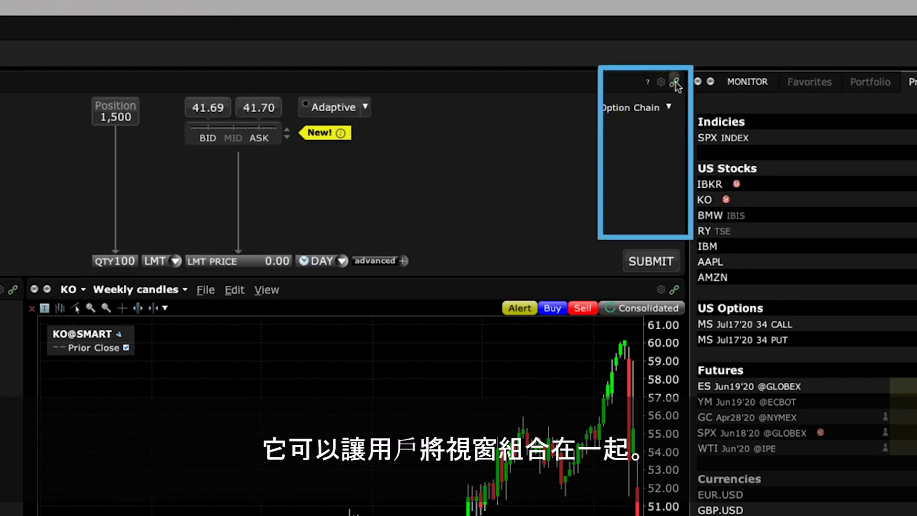
# Load AAPL from the Primary watchlist into the linked windows and view the chart's window group choices
pyautogui.click(675, 83)
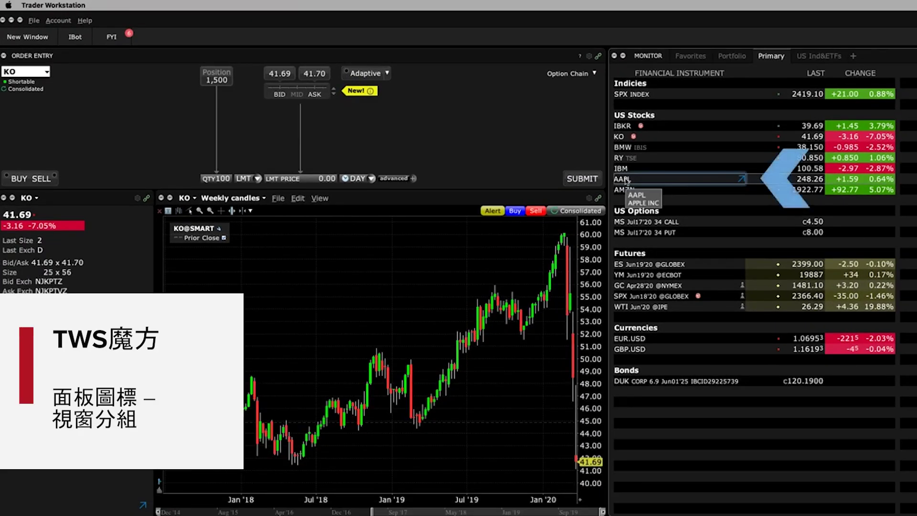
pyautogui.click(676, 227)
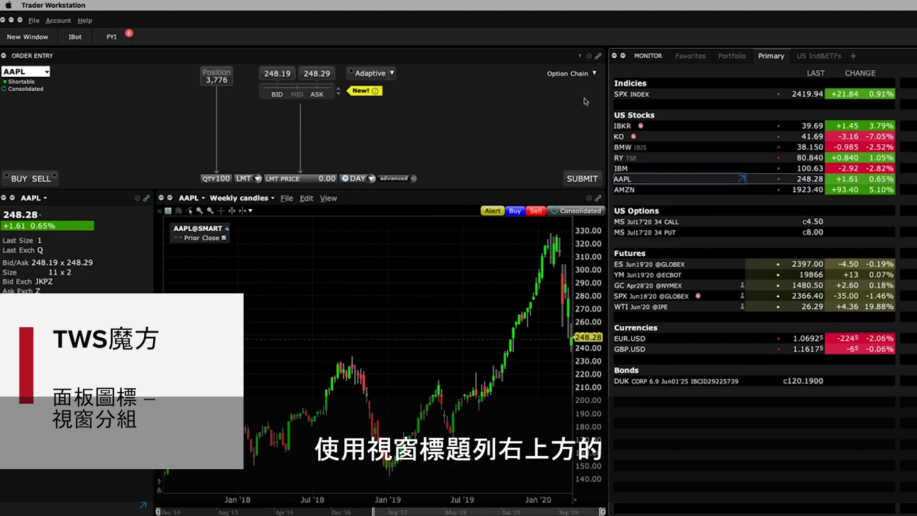
pyautogui.click(597, 198)
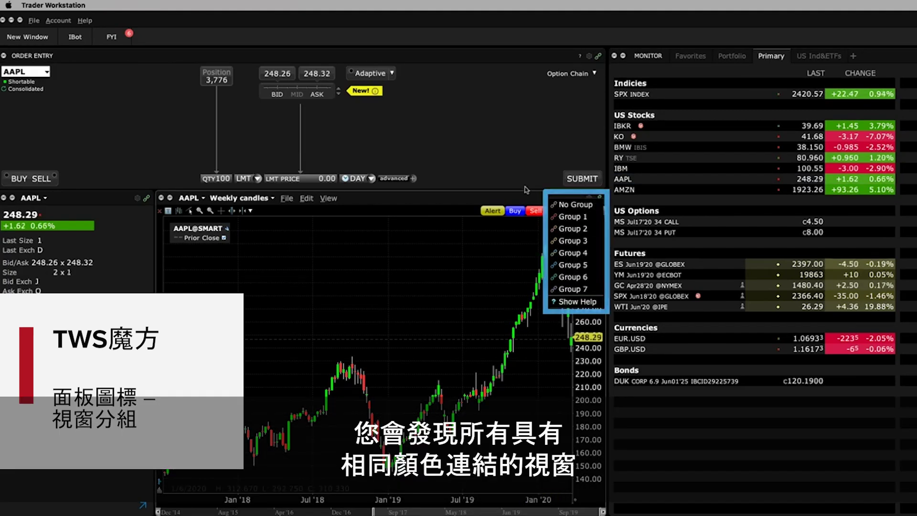
pyautogui.click(526, 189)
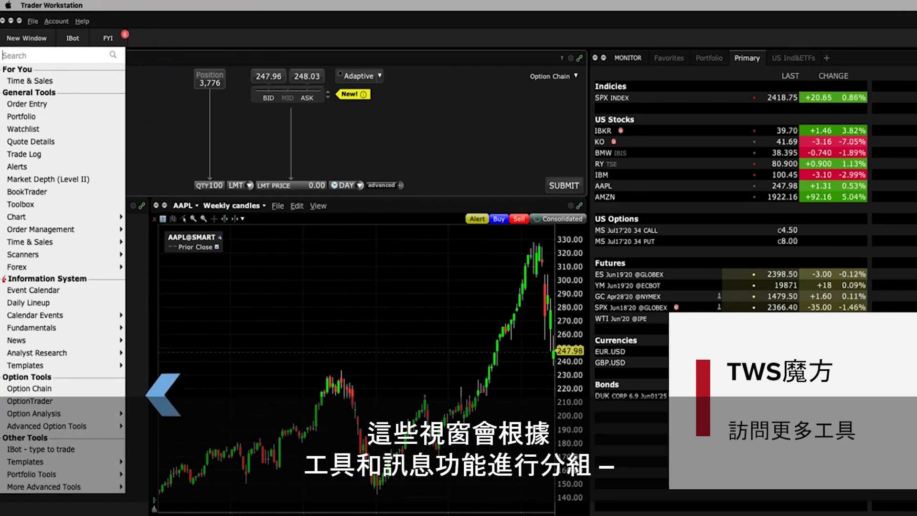
# Browse the tools available as new windows, including the News and Advanced Option Tools categories
pyautogui.moveTo(71, 345)
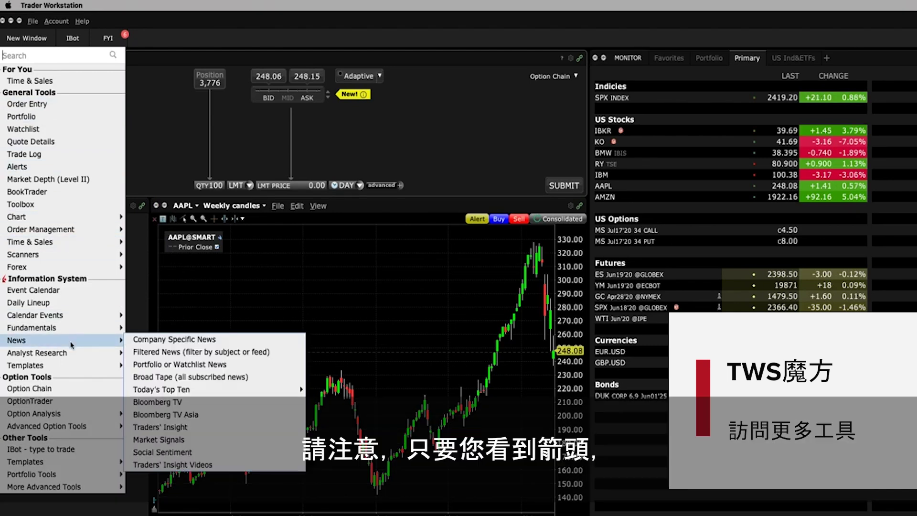
pyautogui.moveTo(72, 416)
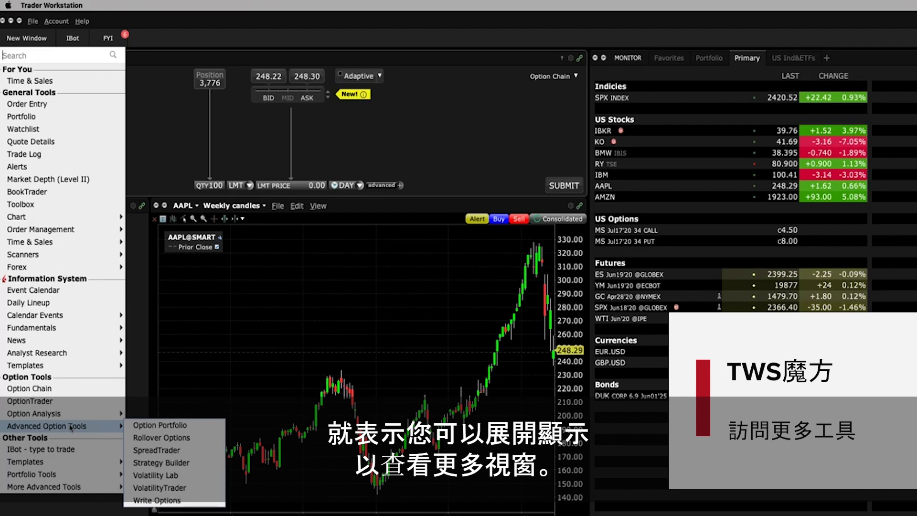
pyautogui.click(151, 155)
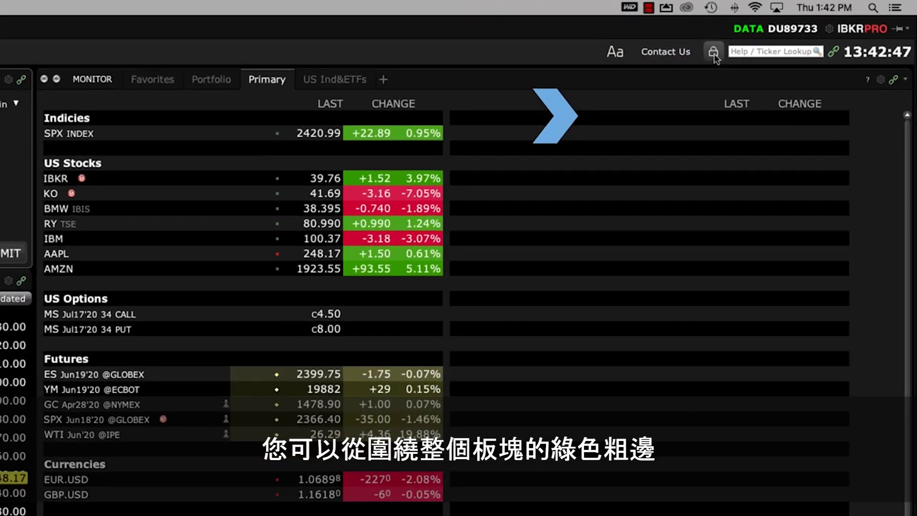
# Unlock the Mosaic layout and shorten the Monitor window to free space between it and the News window
pyautogui.click(714, 52)
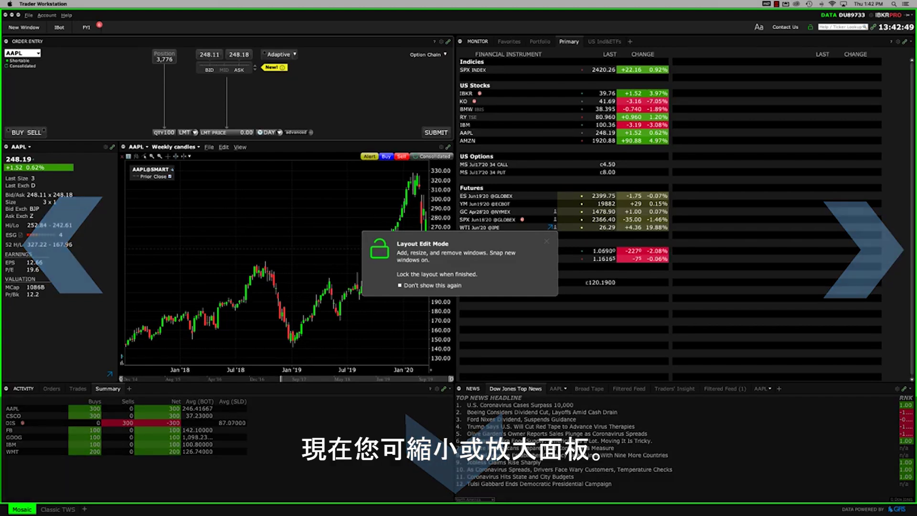
pyautogui.click(547, 242)
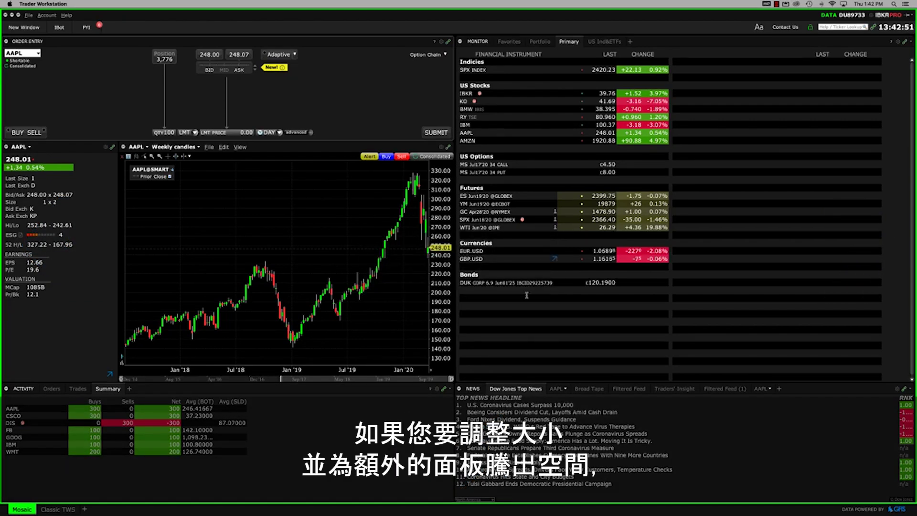
pyautogui.moveTo(478, 382); pyautogui.dragTo(459, 218)
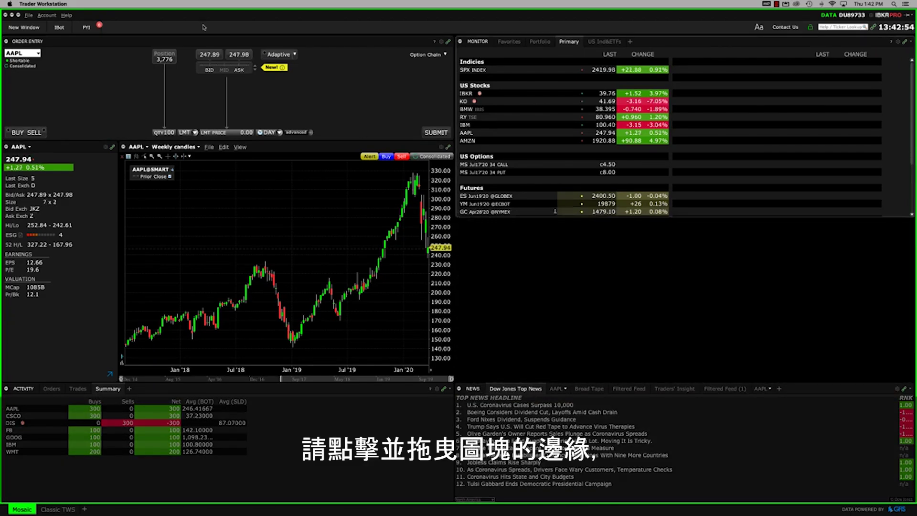
# Fit a new AAPL Time & Sales window into the empty space beneath the Monitor window and lock the layout
pyautogui.click(33, 30)
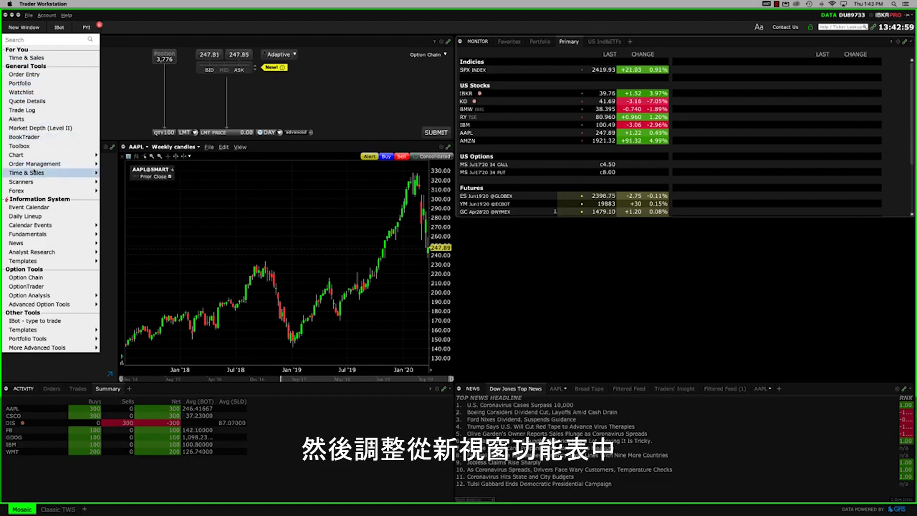
pyautogui.moveTo(33, 172)
pyautogui.click(116, 172)
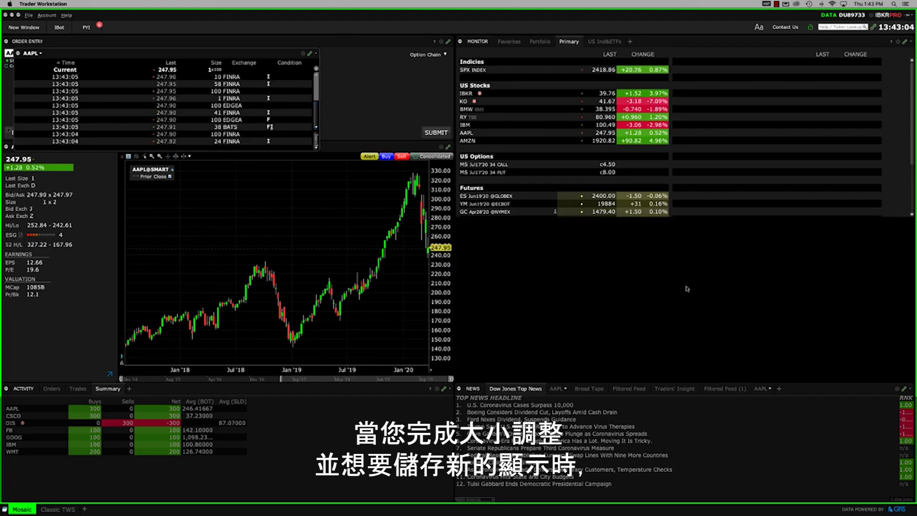
pyautogui.click(567, 227)
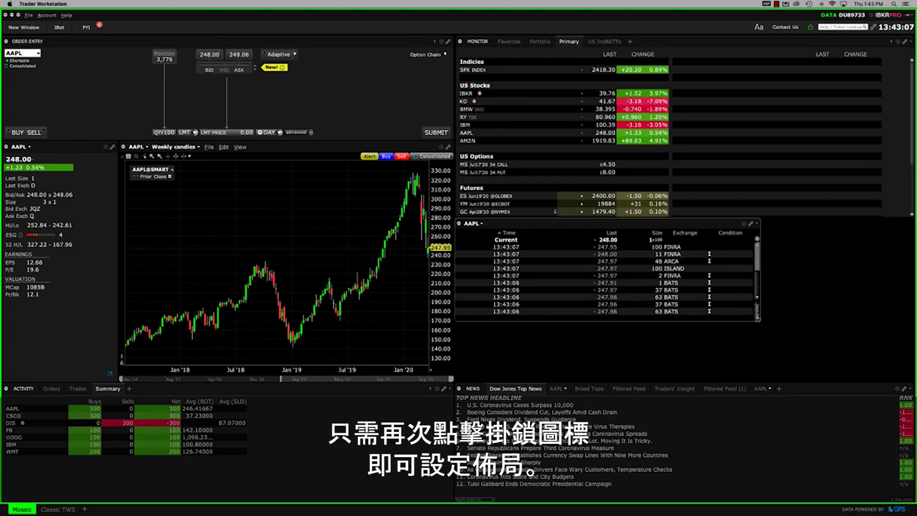
pyautogui.moveTo(757, 319); pyautogui.dragTo(906, 381)
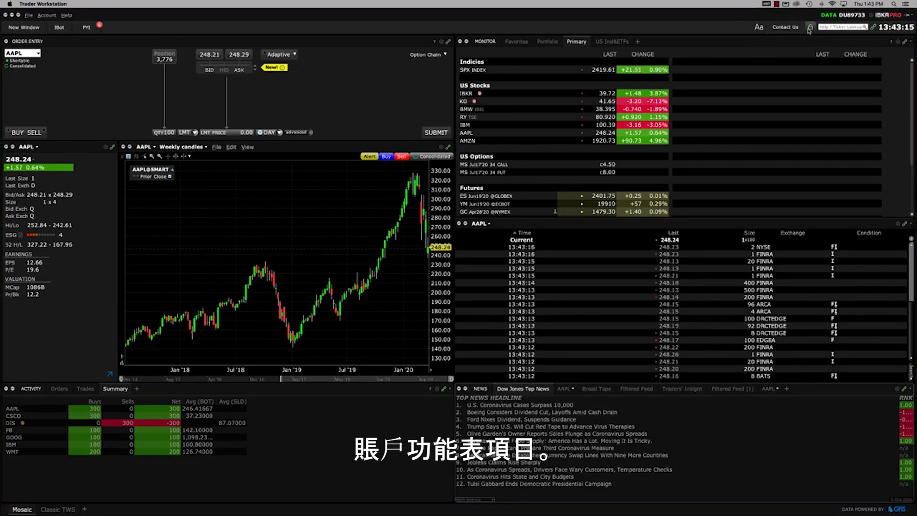
# Review the balances, margin requirements and available funds in the Account Window, and locate the Account Management Home option
pyautogui.click(46, 15)
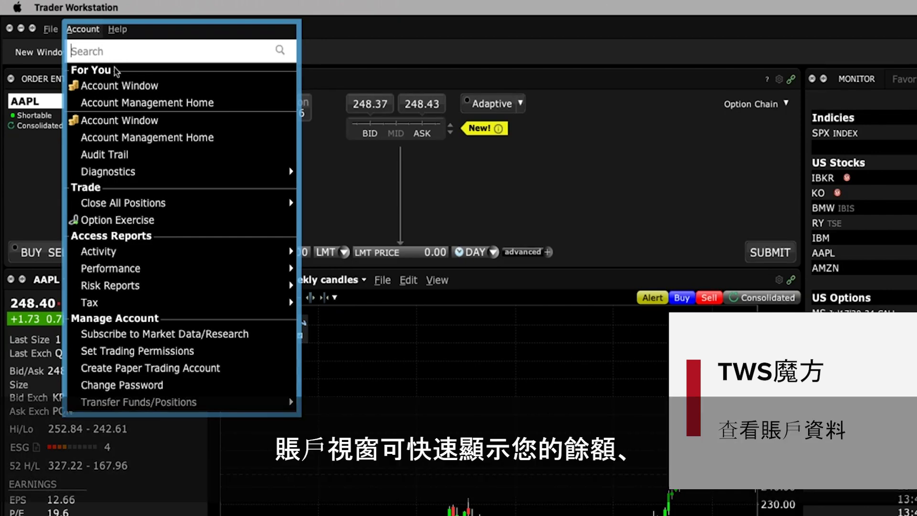
pyautogui.click(120, 86)
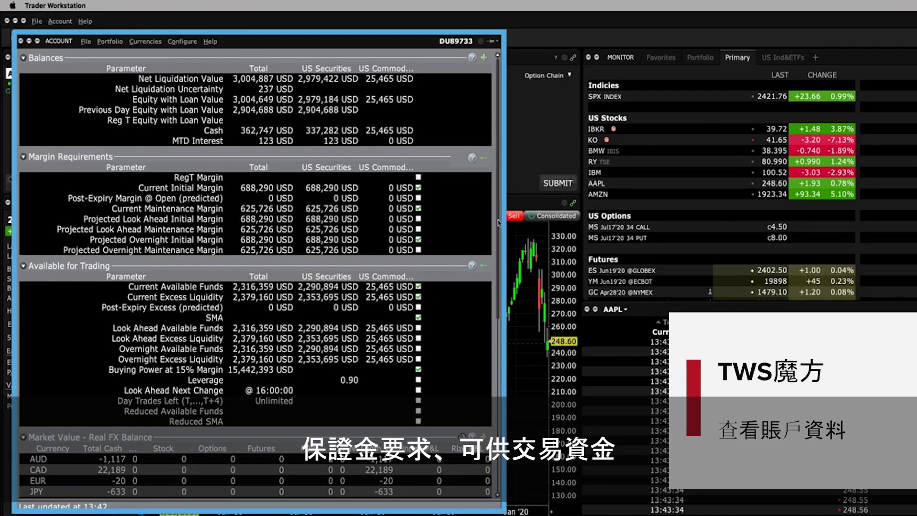
pyautogui.scroll(-4, 498, 222)
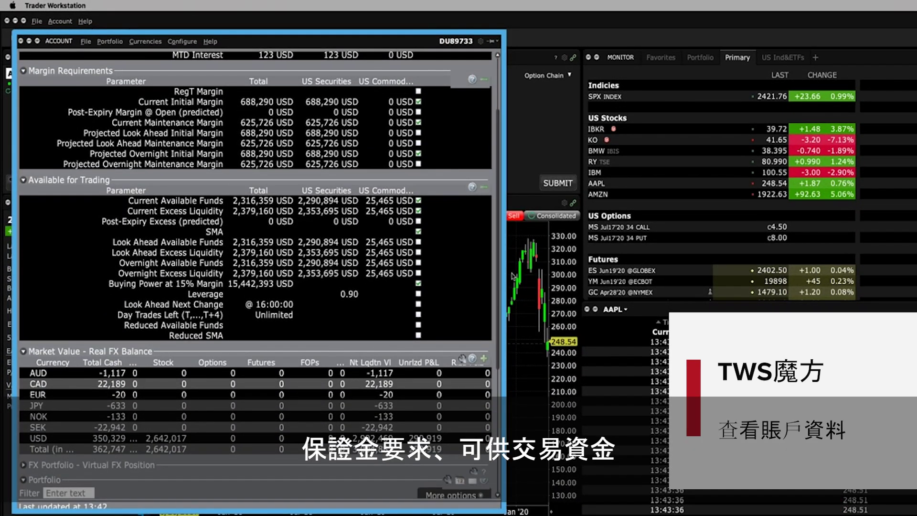
pyautogui.scroll(-10, 255, 275)
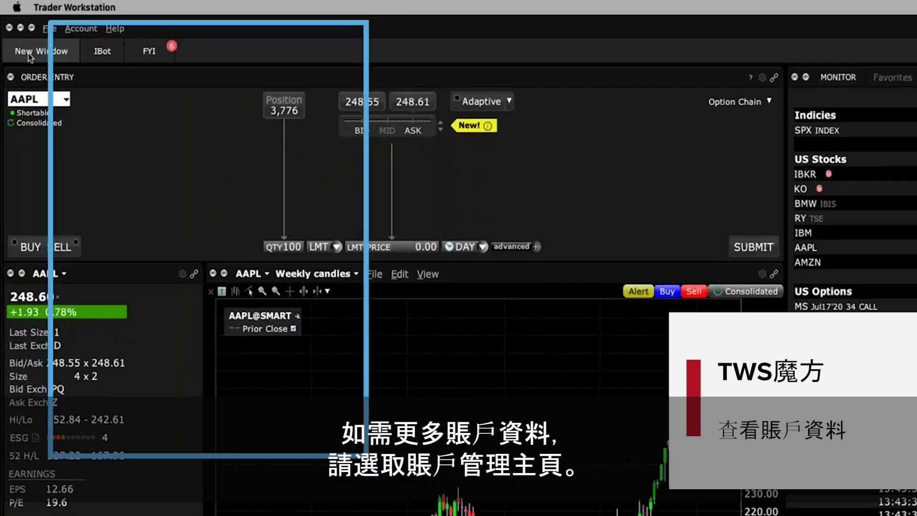
pyautogui.click(60, 21)
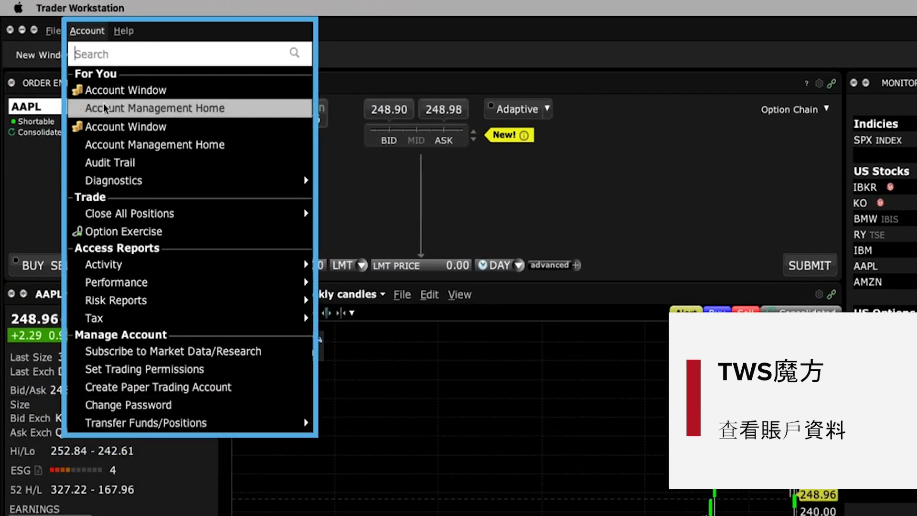
pyautogui.click(181, 36)
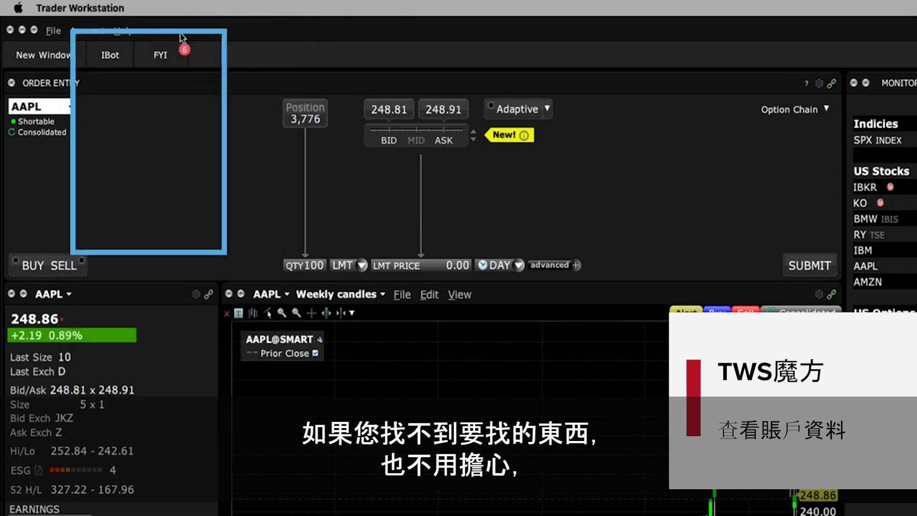
# Ask IBot "what is my margin?" and close the IBot window
pyautogui.click(109, 55)
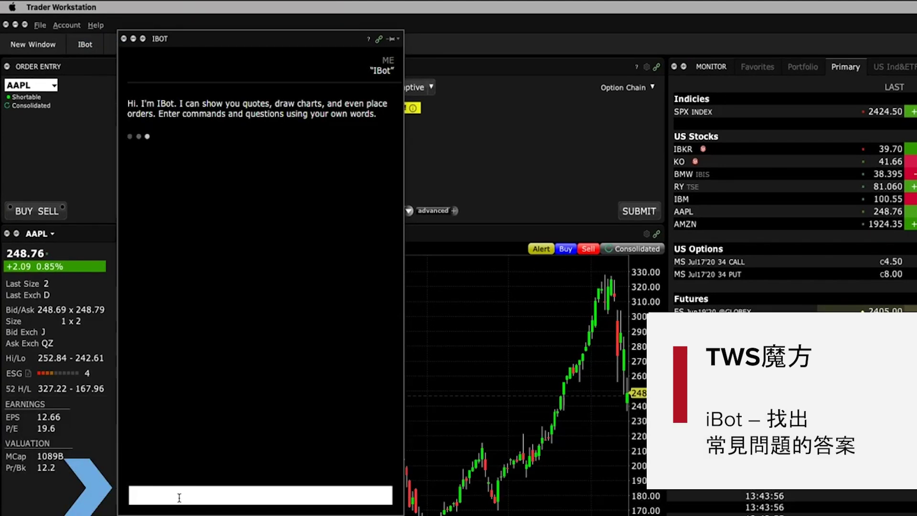
pyautogui.write('what is my margin?')
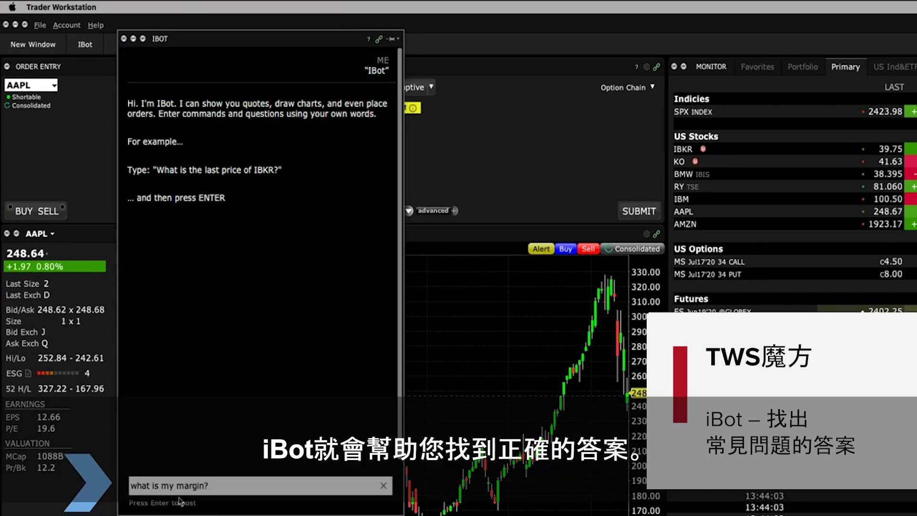
pyautogui.press('Return')
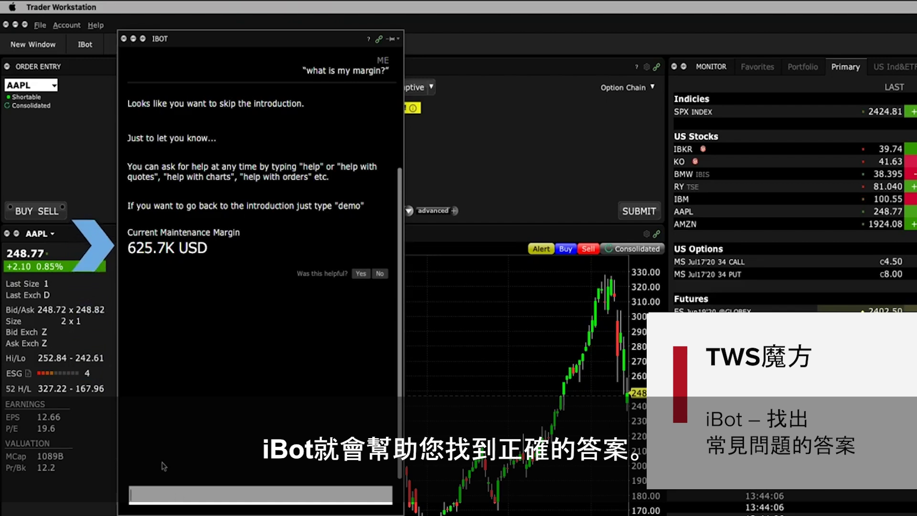
pyautogui.click(124, 38)
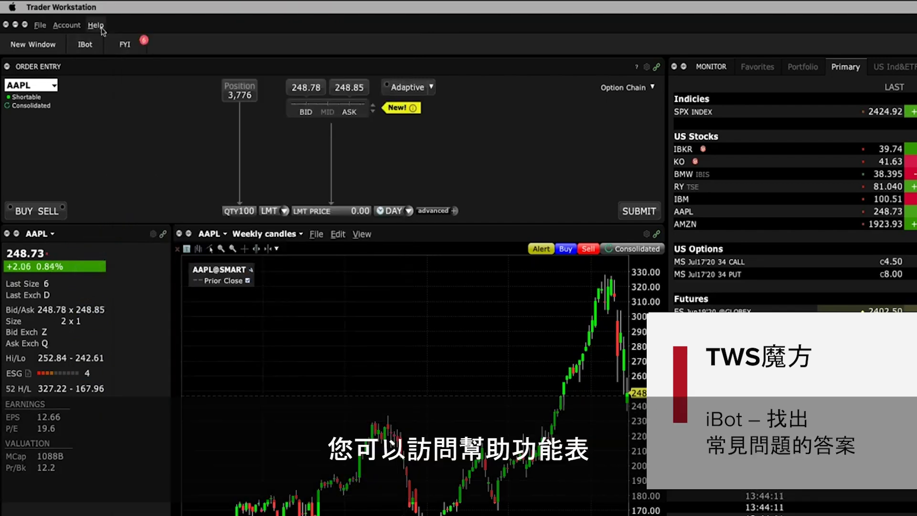
# View the available Help resources under Guides and Documentation
pyautogui.click(101, 29)
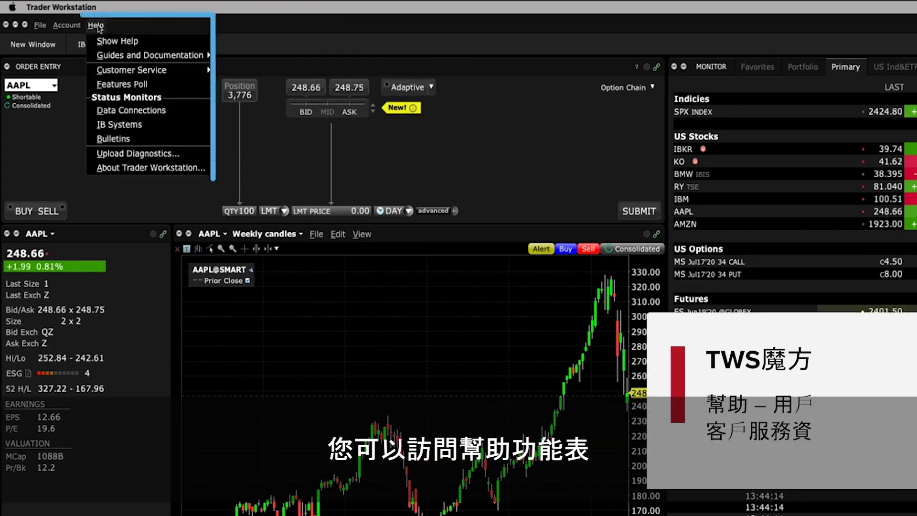
pyautogui.moveTo(100, 57)
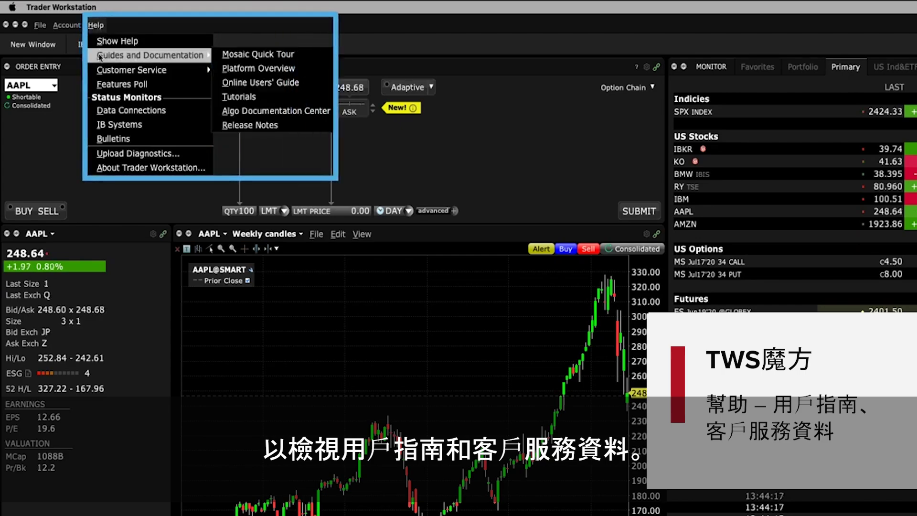